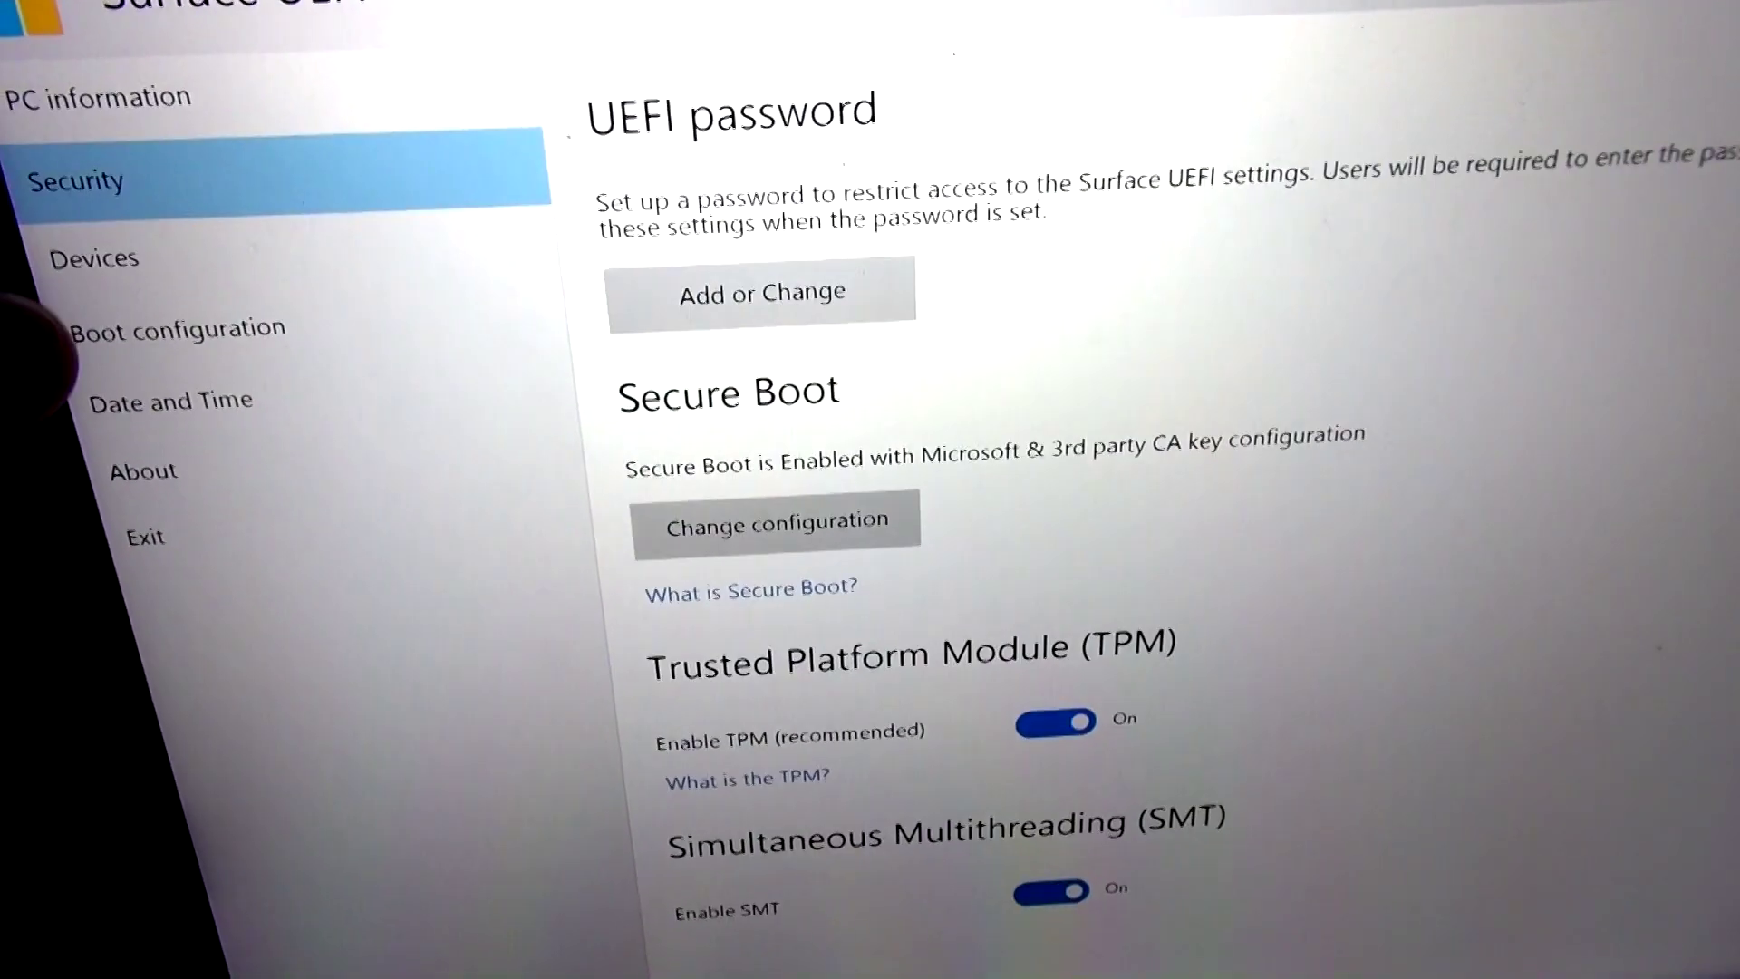
Go past the Devices and Boot configuration sections to the Surface UEFI Exit page
left_click(186, 269)
left_click(142, 311)
left_click(116, 524)
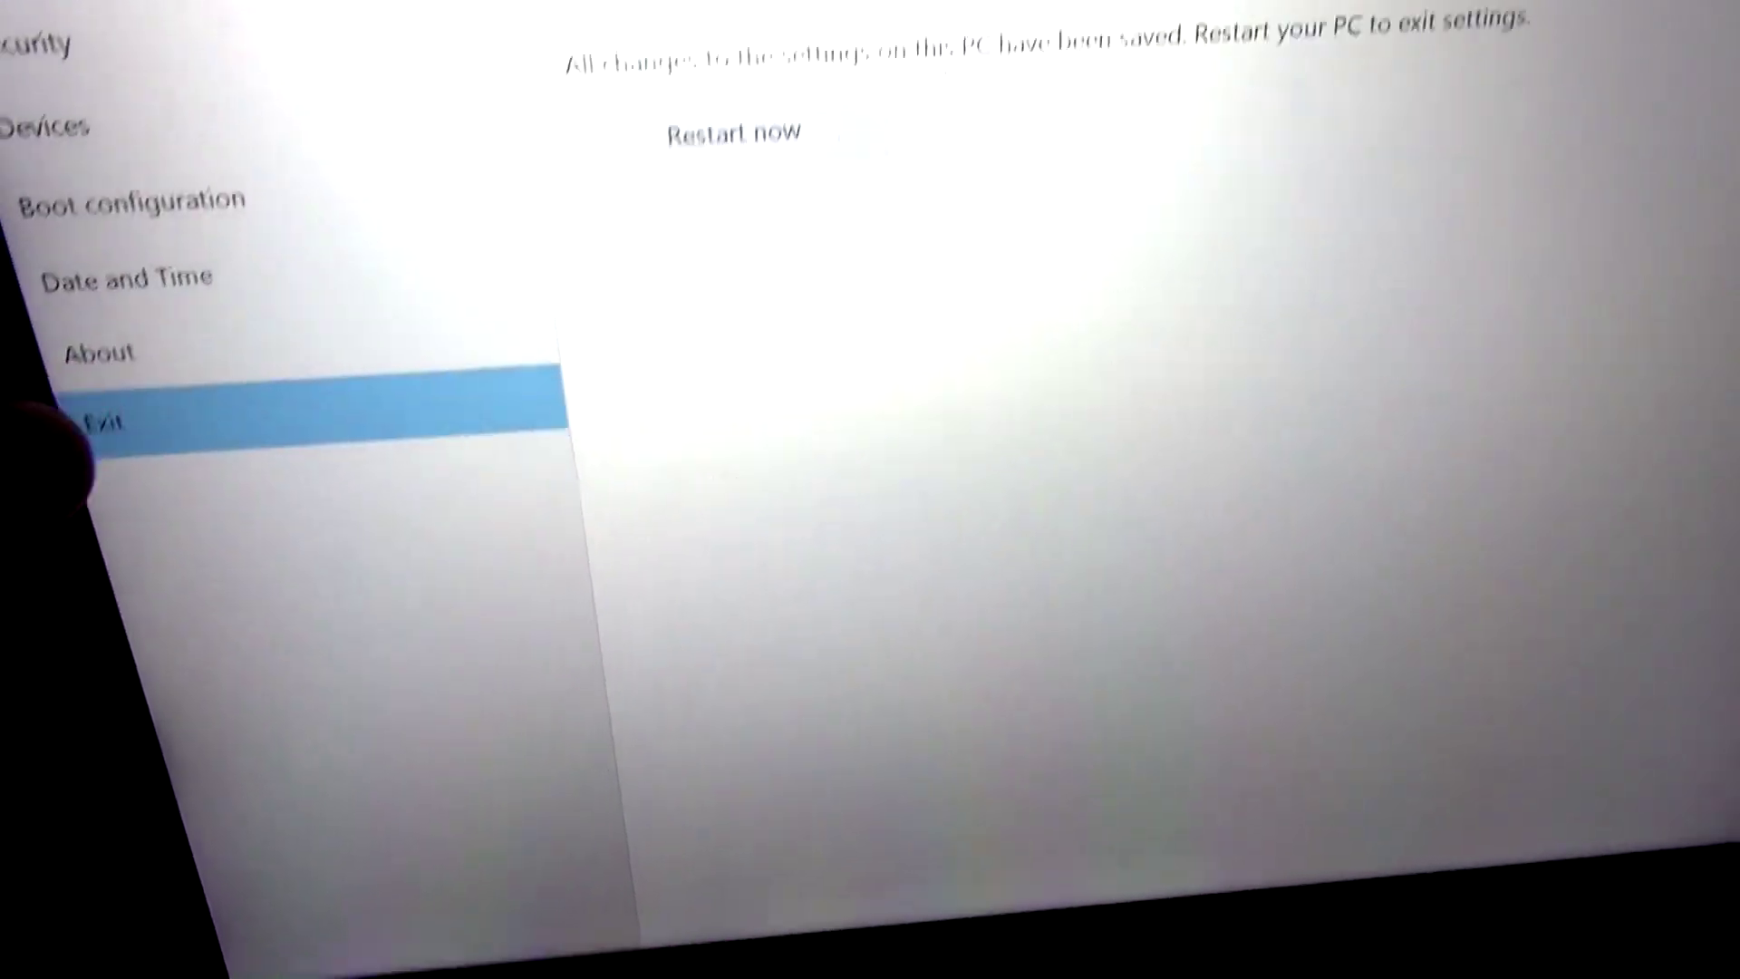